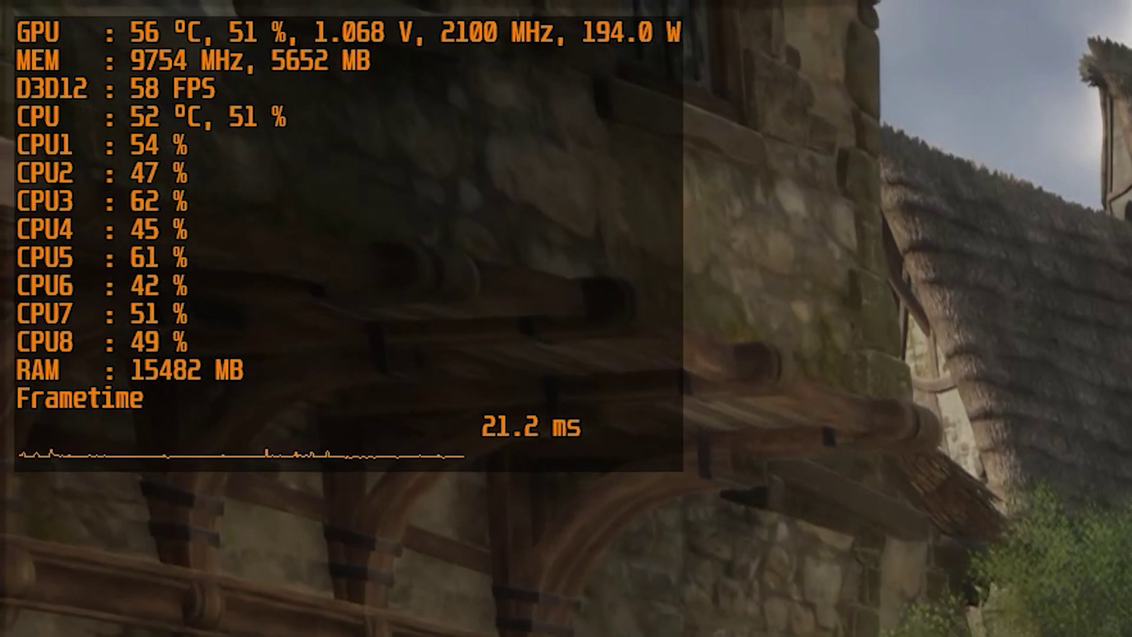
# Run the character from the town circle through Hogsmeade's square and out the archway onto Upper High Street.
pyautogui.press('w')
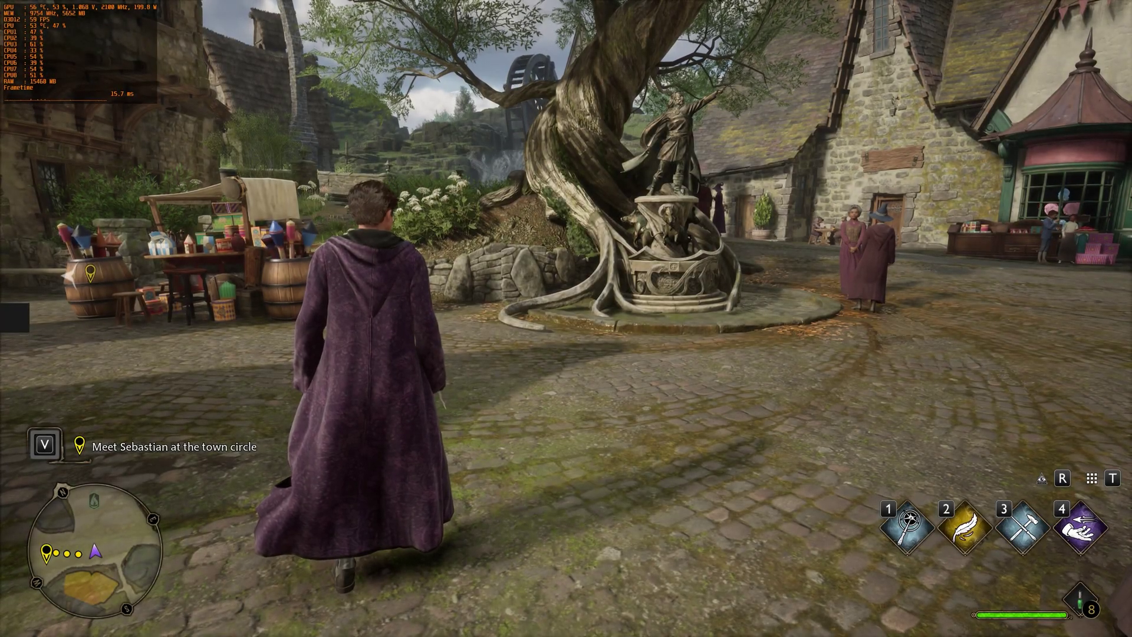
pyautogui.press('w')
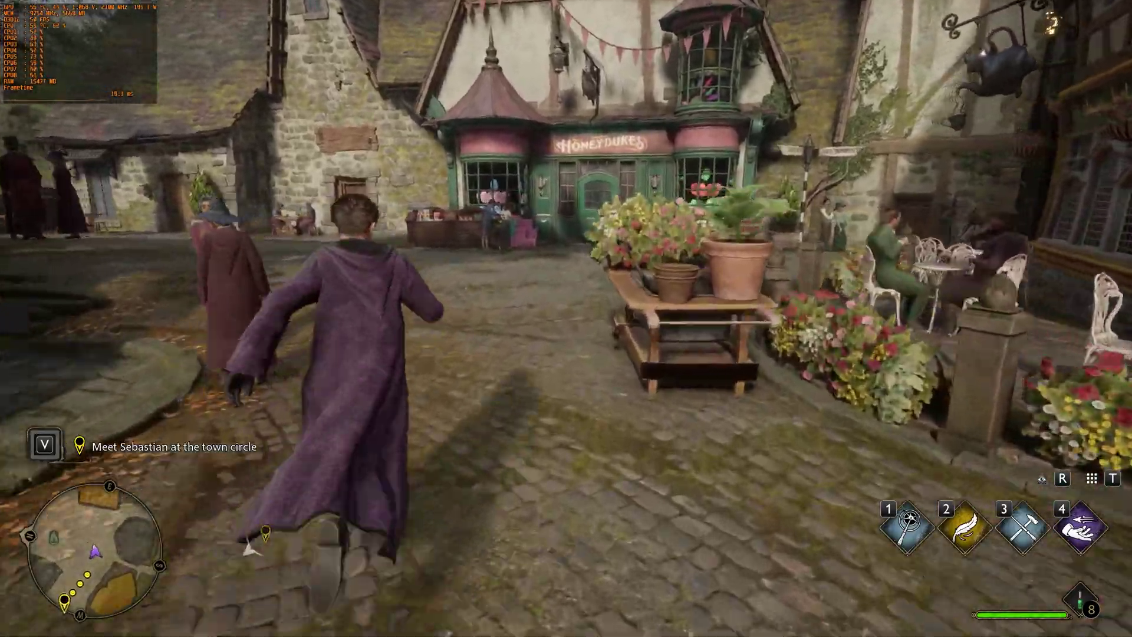
pyautogui.press('w')
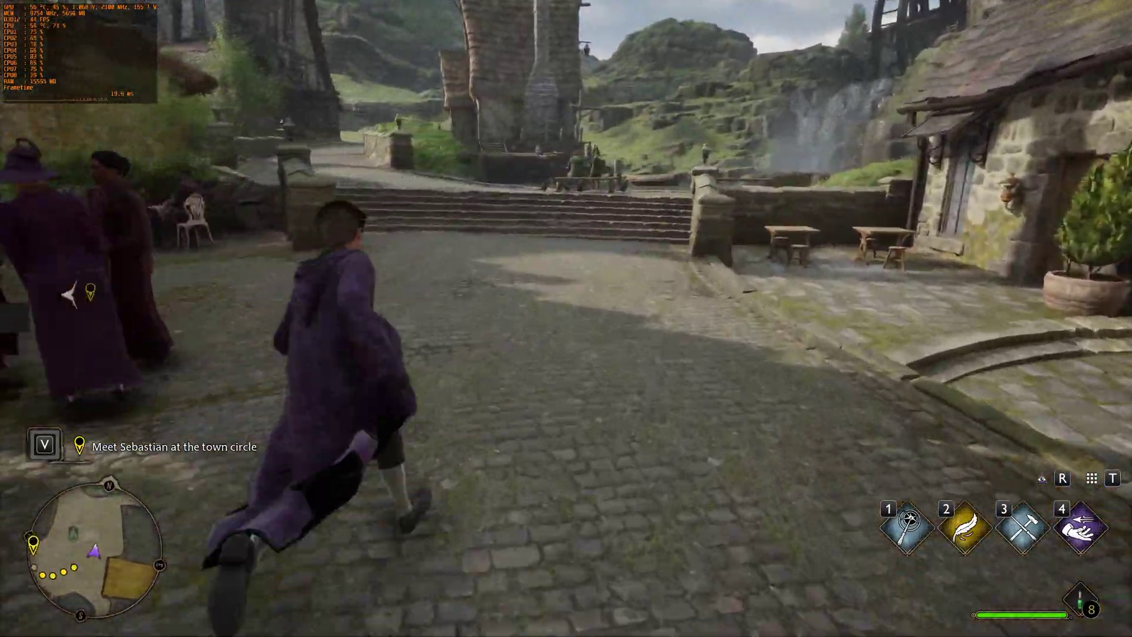
pyautogui.press('w')
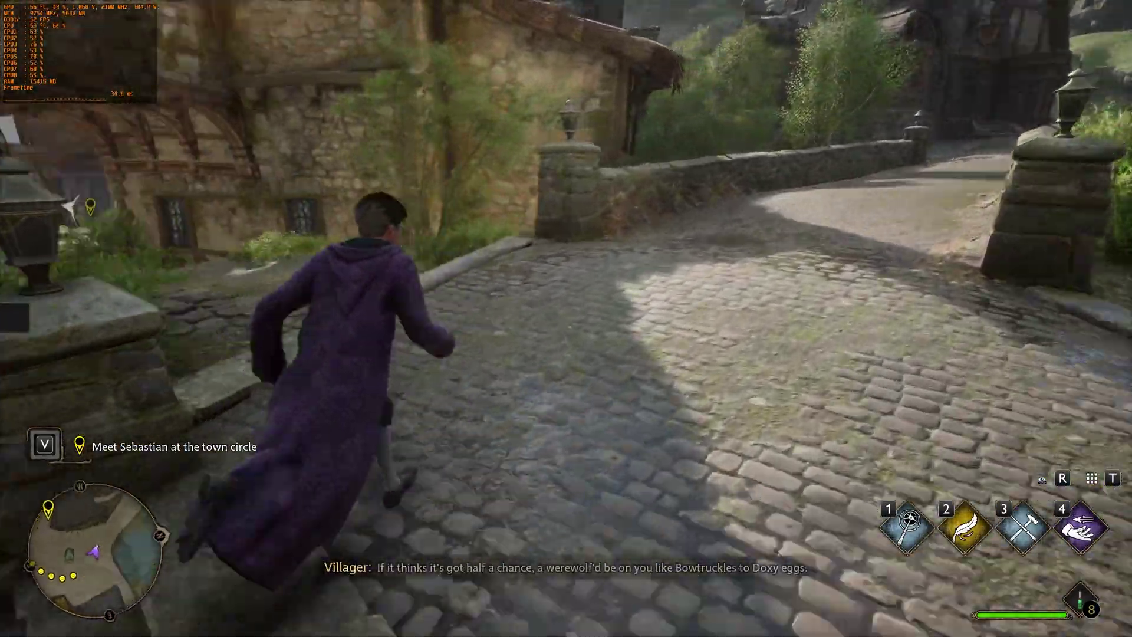
pyautogui.press('w')
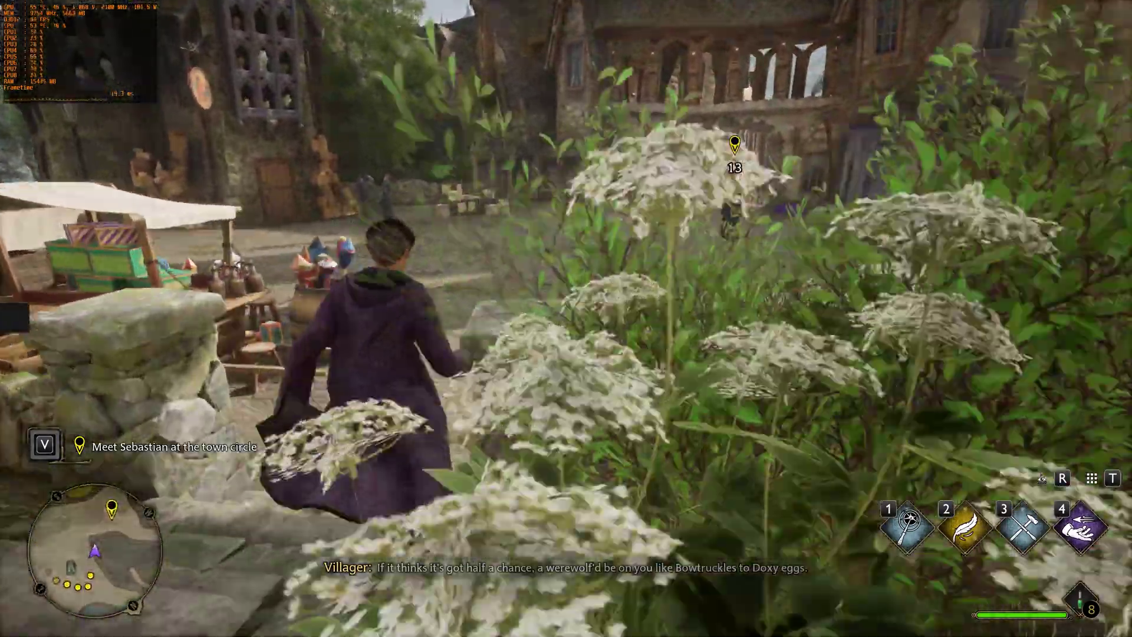
pyautogui.press('w')
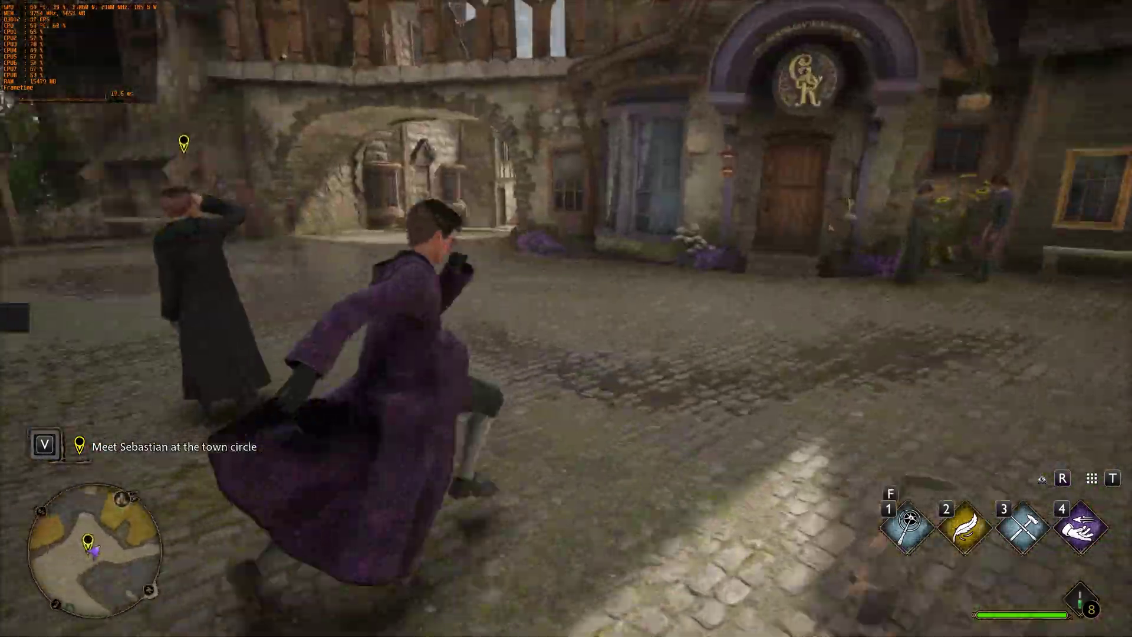
pyautogui.press('w')
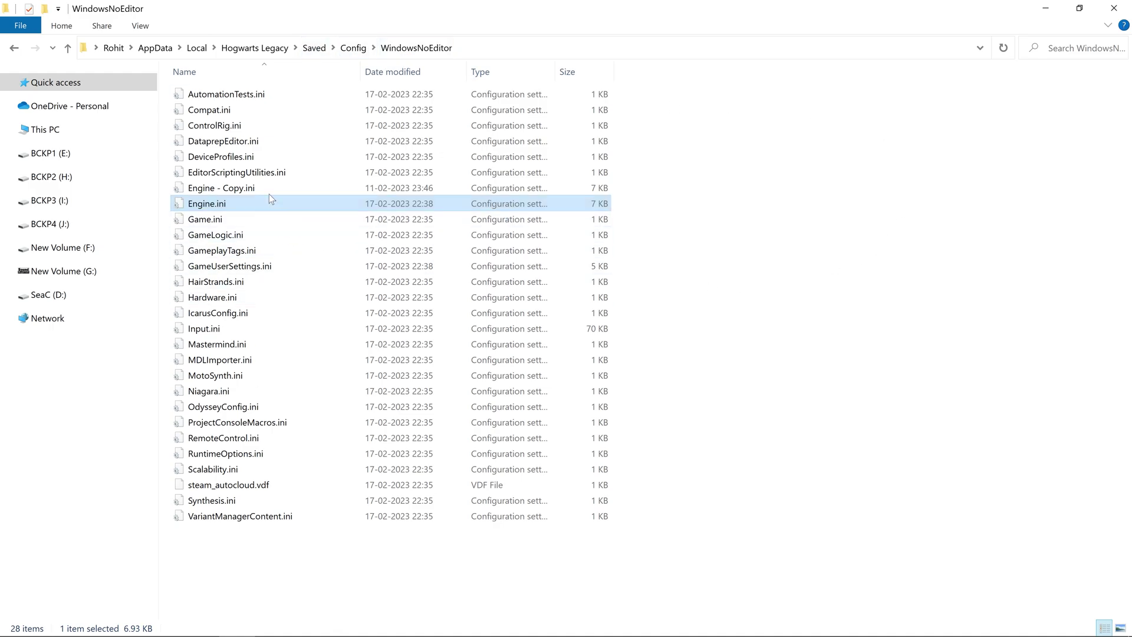
# Copy Engine.ini and paste it into the same folder as the backup Engine - Copy (2).ini.
pyautogui.rightClick(235, 203)
pyautogui.click(278, 554)
pyautogui.rightClick(287, 573)
pyautogui.click(296, 445)
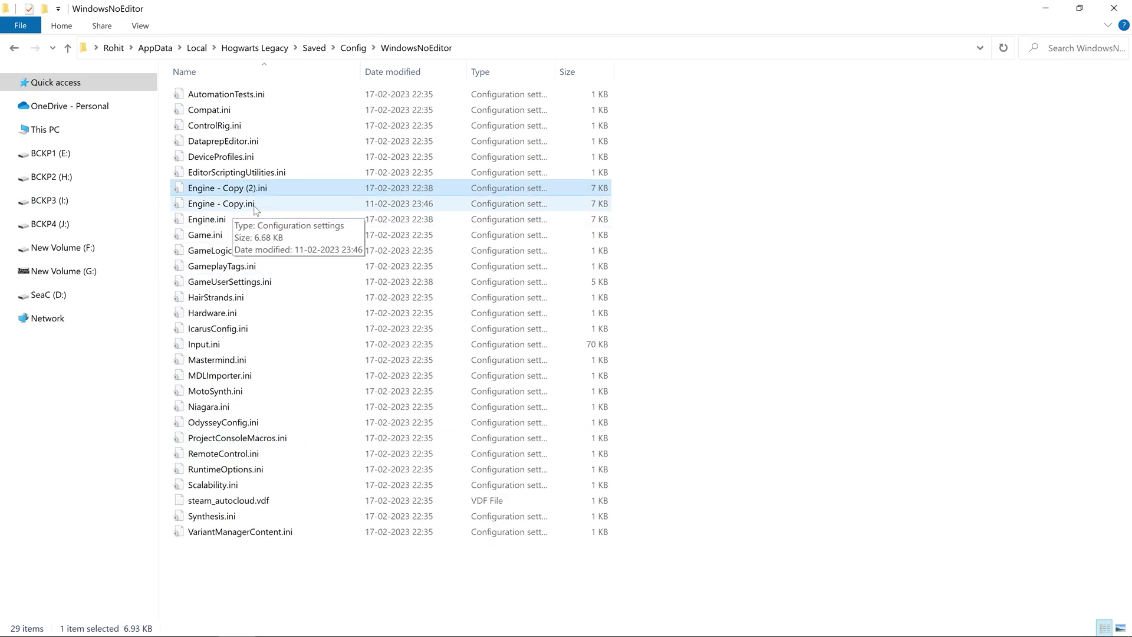
pyautogui.click(262, 219)
# Open Engine.ini in Notepad and scroll to the end of the file.
pyautogui.rightClick(261, 220)
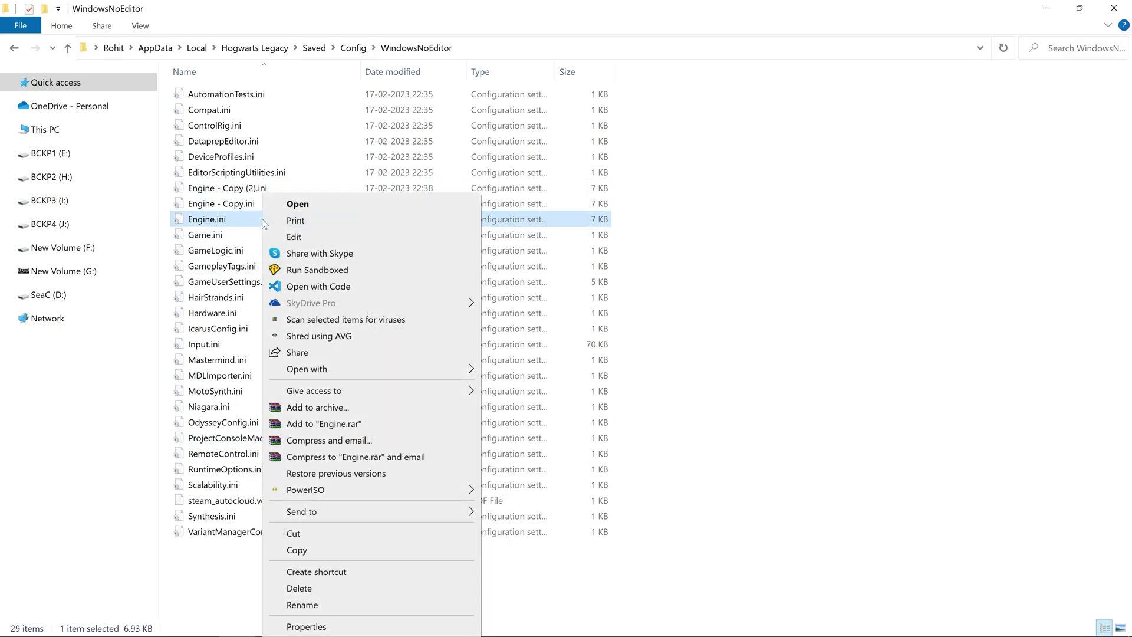
pyautogui.click(320, 237)
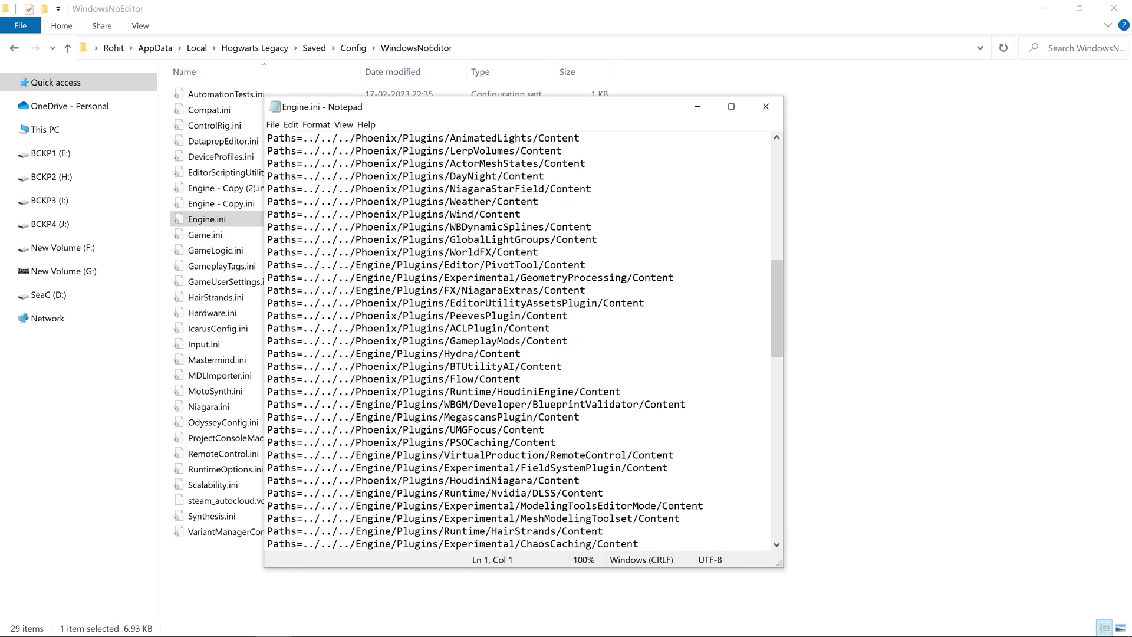
pyautogui.scroll(-20, 519, 336)
# Put the cursor at the end of the r.Streaming.PoolSize=1024 line under [SystemSettings].
pyautogui.moveTo(268, 417); pyautogui.dragTo(374, 519)
pyautogui.click(374, 519)
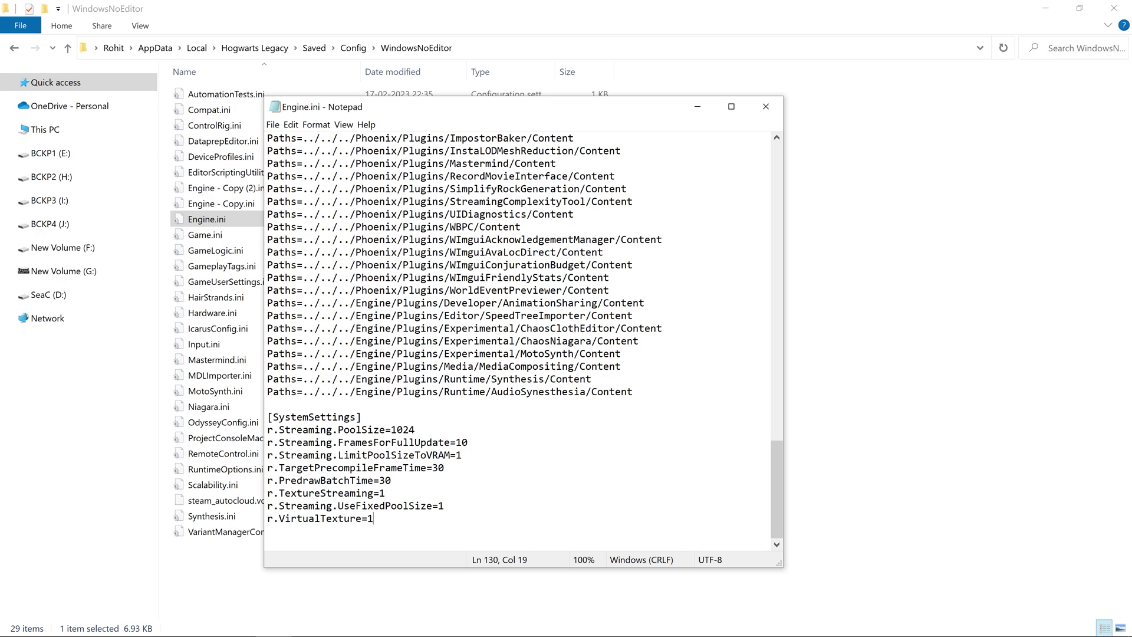
pyautogui.moveTo(267, 430); pyautogui.dragTo(414, 430)
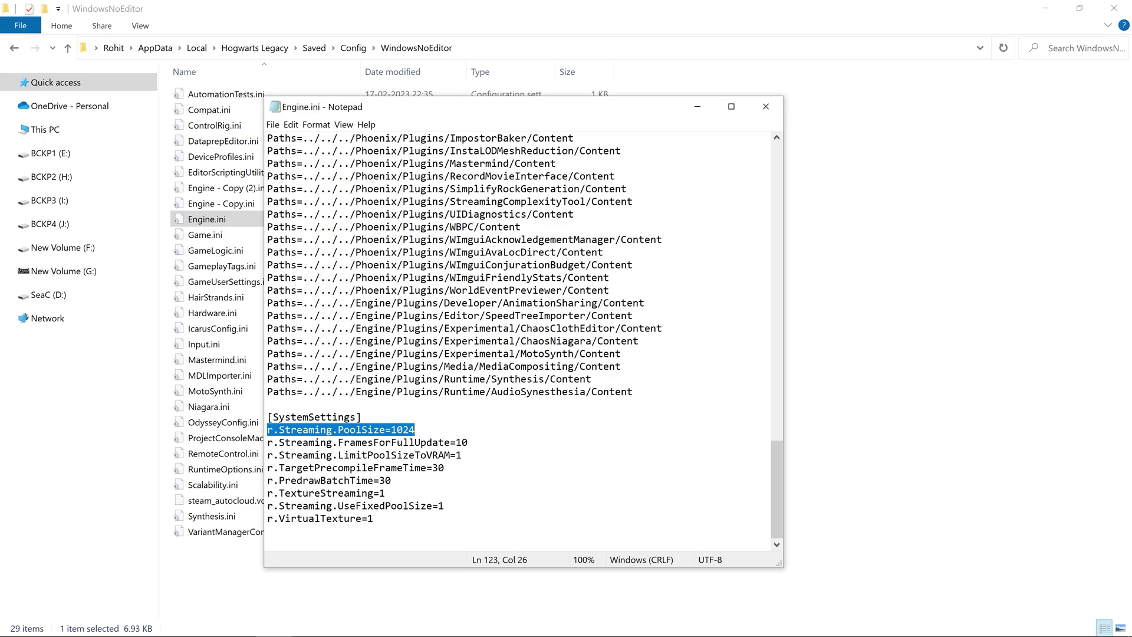
pyautogui.press('Right')
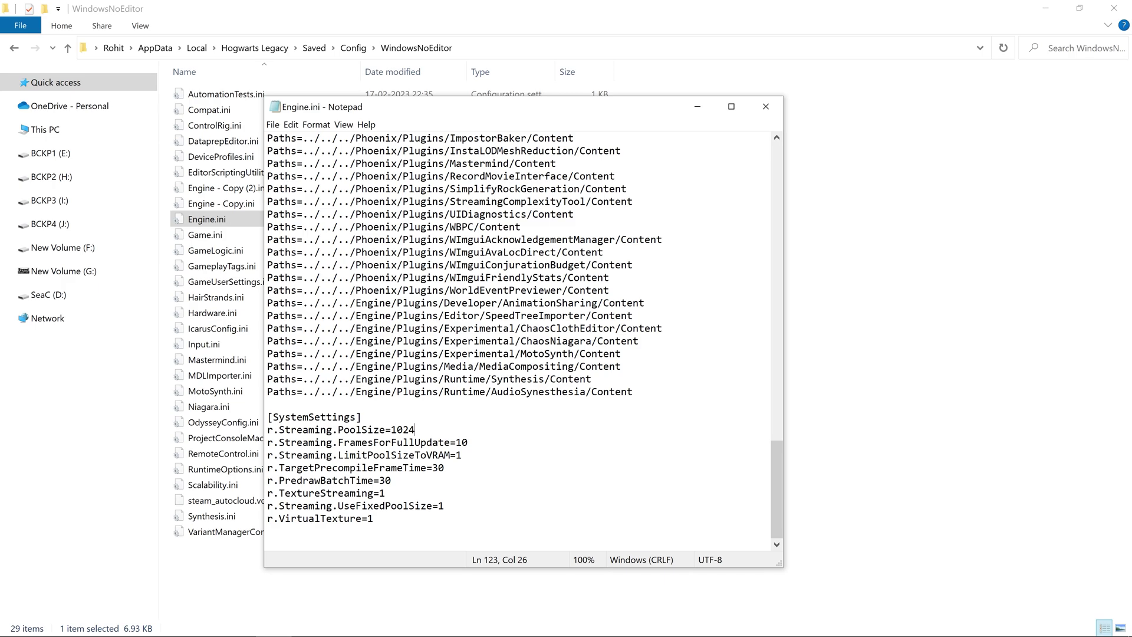
# Replace 1024 after r.Streaming.PoolSize= with 2048, correcting mistyped digits along the way.
pyautogui.press('BackSpace')
pyautogui.press('BackSpace')
pyautogui.press('BackSpace')
pyautogui.press('BackSpace')
pyautogui.write('2')
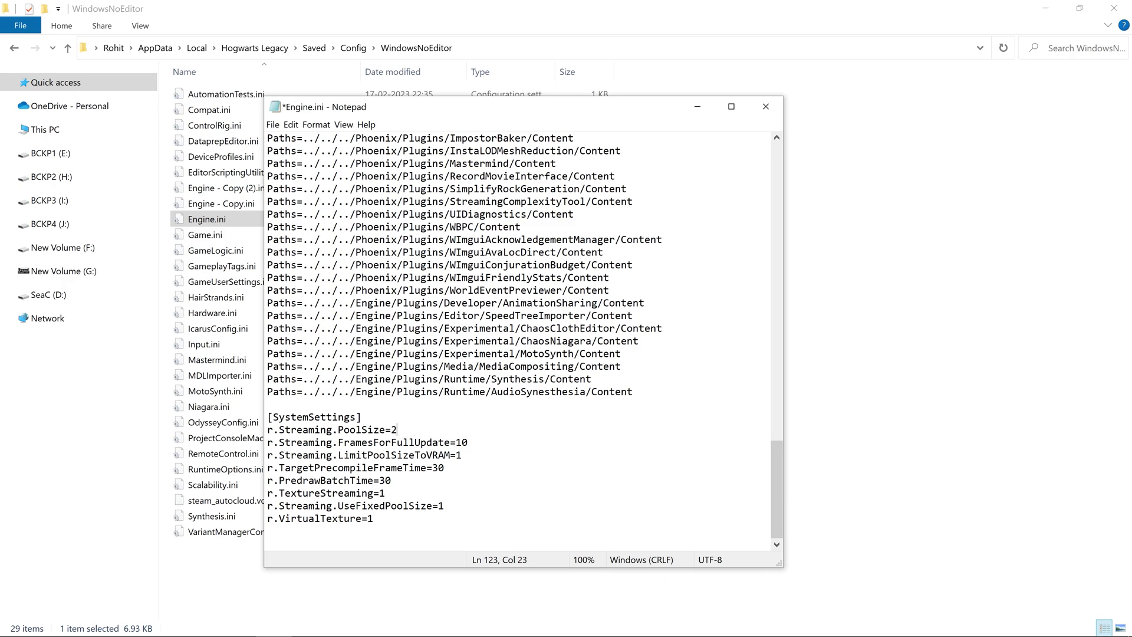
pyautogui.write('4')
pyautogui.press('BackSpace')
pyautogui.write('046')
pyautogui.press('BackSpace')
pyautogui.write('8')
# Undo PoolSize back to 1024 and append a 0 to make FramesForFullUpdate 100.
pyautogui.hotkey('ctrl', 'z')
pyautogui.press('Down')
pyautogui.press('Home')
pyautogui.hotkey('shift', 'Right')
pyautogui.hotkey('shift', 'Right')
pyautogui.hotkey('shift', 'Right')
pyautogui.hotkey('shift', 'Right')
pyautogui.hotkey('shift', 'Right')
pyautogui.hotkey('shift', 'Right')
pyautogui.hotkey('shift', 'Right')
pyautogui.hotkey('shift', 'Right')
pyautogui.hotkey('shift', 'Right')
pyautogui.hotkey('shift', 'Right')
pyautogui.hotkey('shift', 'Right')
pyautogui.hotkey('shift', 'Right')
pyautogui.hotkey('shift', 'Right')
pyautogui.hotkey('shift', 'Right')
pyautogui.hotkey('shift', 'Right')
pyautogui.hotkey('shift', 'Right')
pyautogui.hotkey('shift', 'Right')
pyautogui.hotkey('shift', 'Right')
pyautogui.hotkey('shift', 'Right')
pyautogui.hotkey('shift', 'Right')
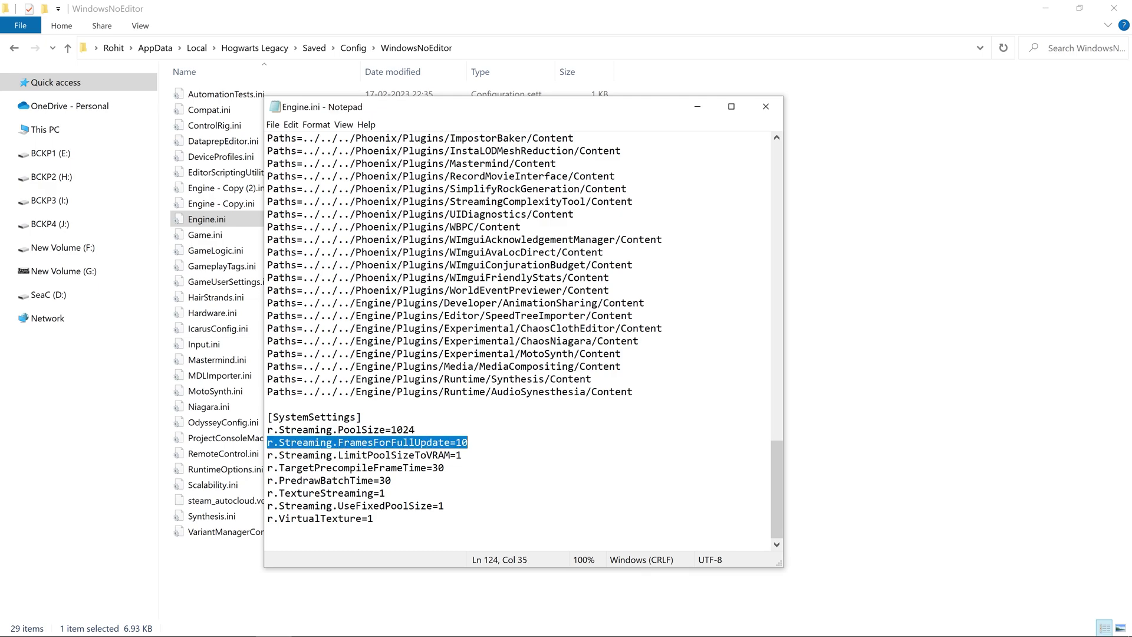
pyautogui.press('Right')
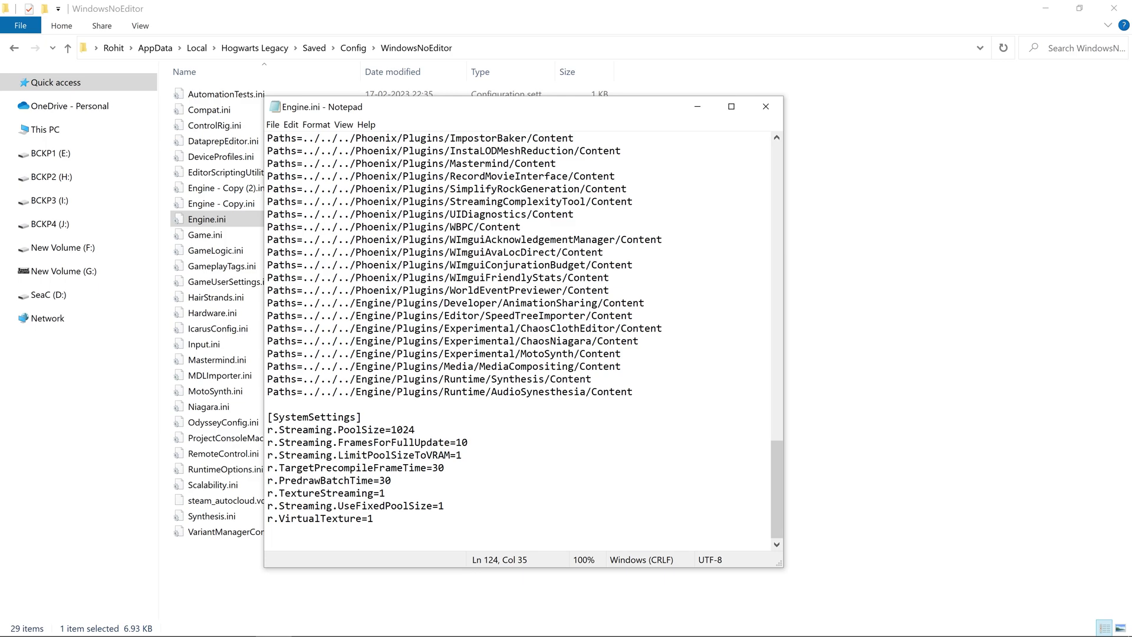
pyautogui.write('0')
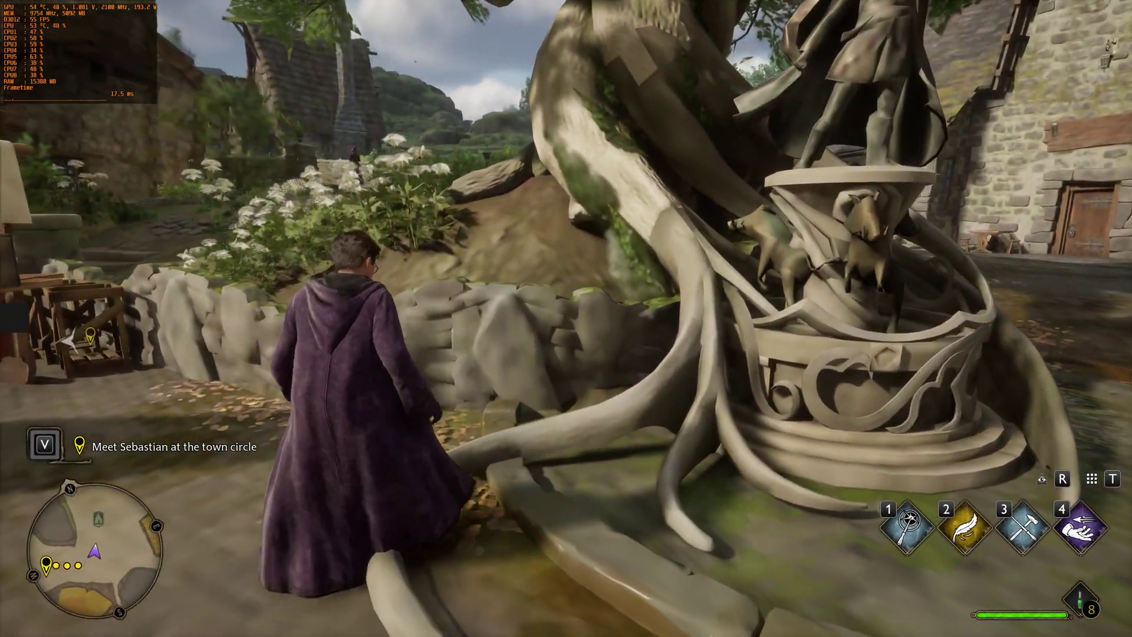
# Walk the character toward the stone wall of the town circle statue.
pyautogui.press('w')
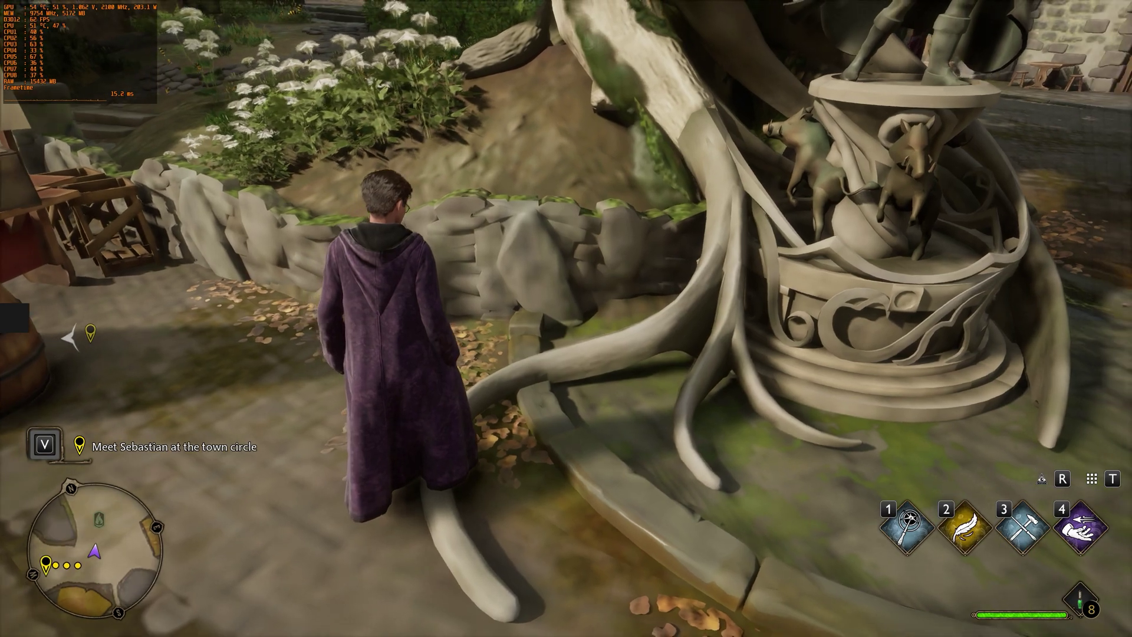